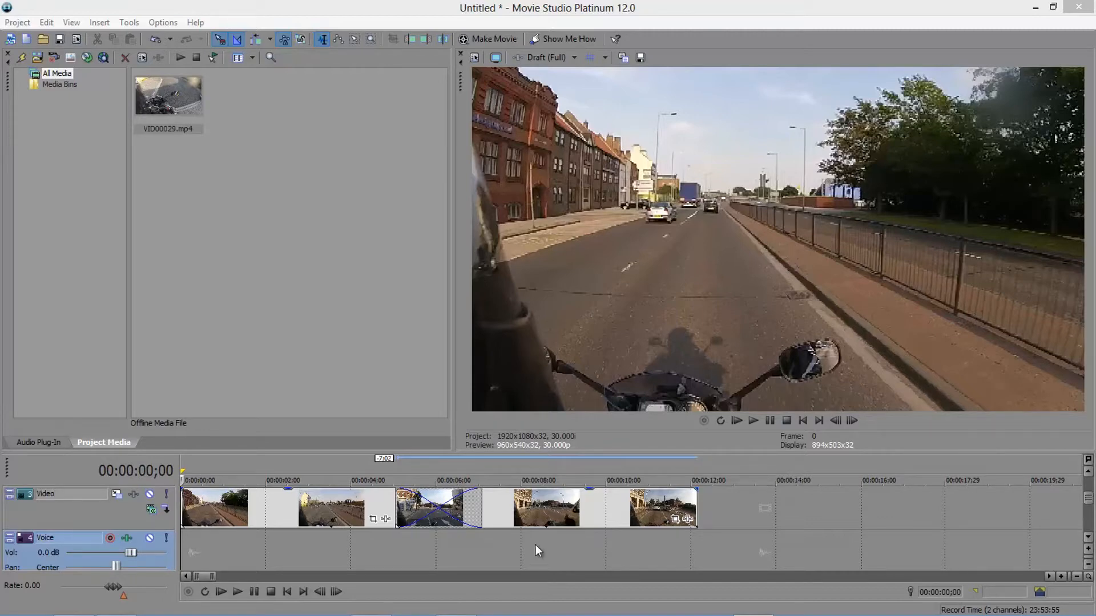
Select the second clip on the Video track and play back the crossfade between the two clips.
{"action": "mouse_move", "coordinate": [529, 506]}
{"action": "left_mouse_down"}
{"action": "mouse_move", "coordinate": [670, 508]}
{"action": "mouse_move", "coordinate": [529, 515]}
{"action": "left_mouse_up"}
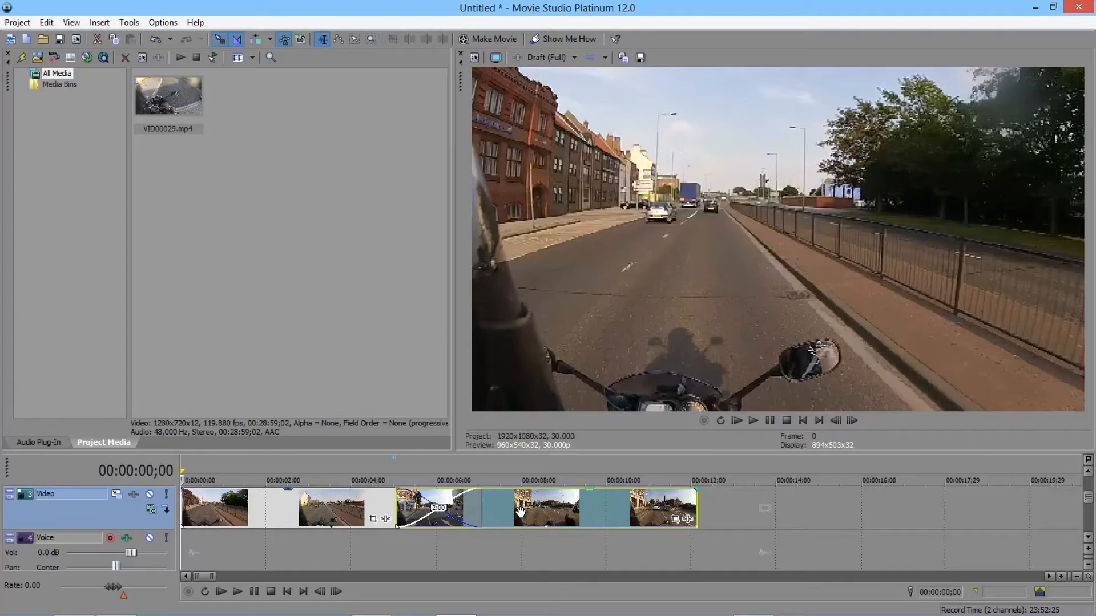
{"action": "left_click", "coordinate": [753, 423]}
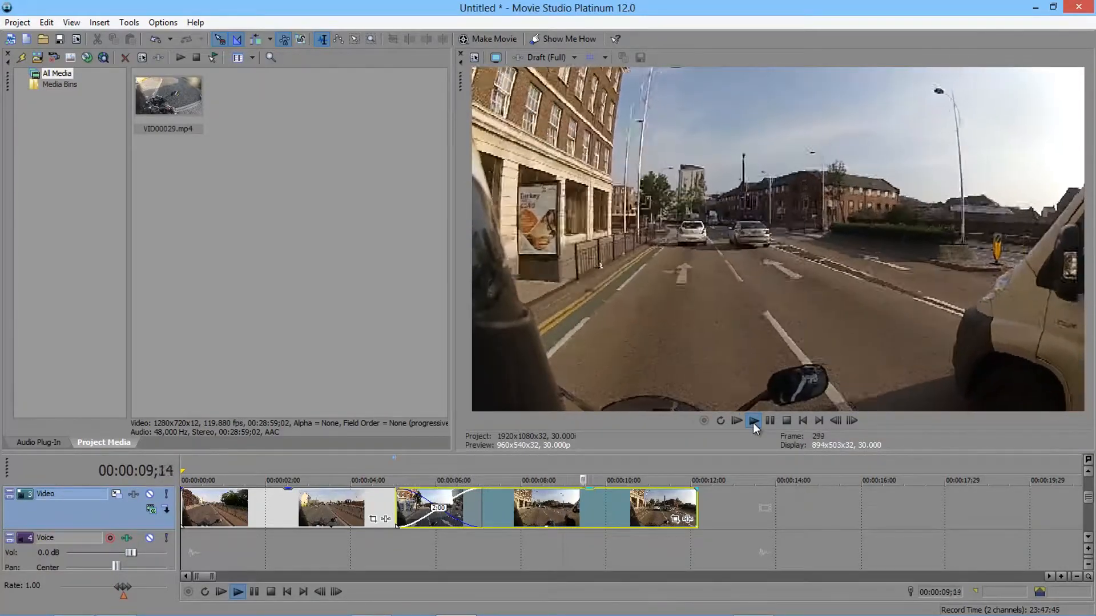
{"action": "left_click", "coordinate": [776, 420]}
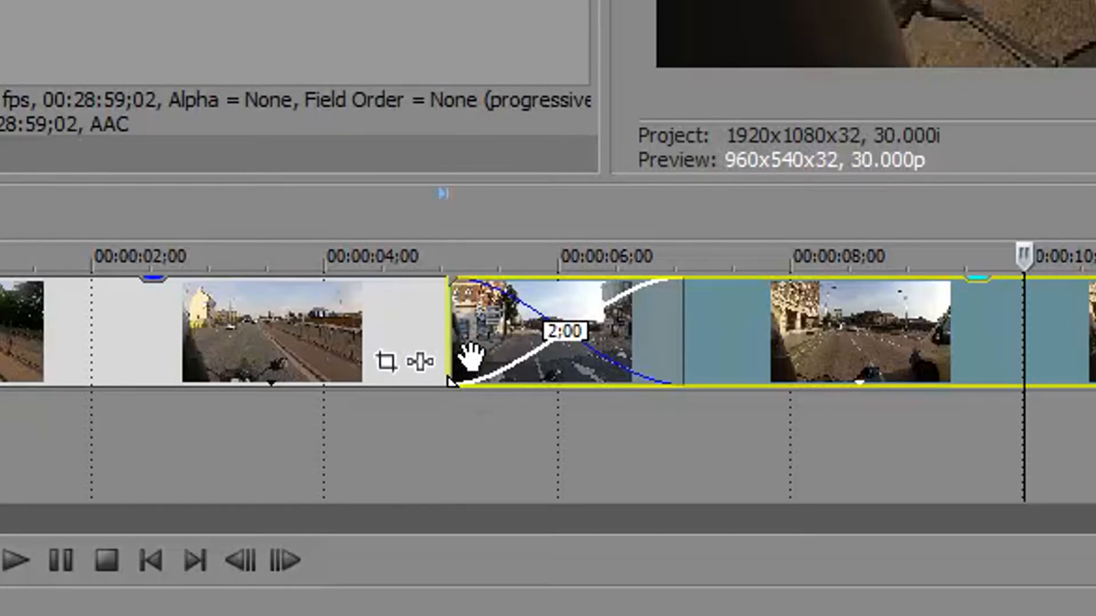
Add the Sony 3D Blinds transition to the overlap between the two clips.
{"action": "right_click", "coordinate": [530, 344]}
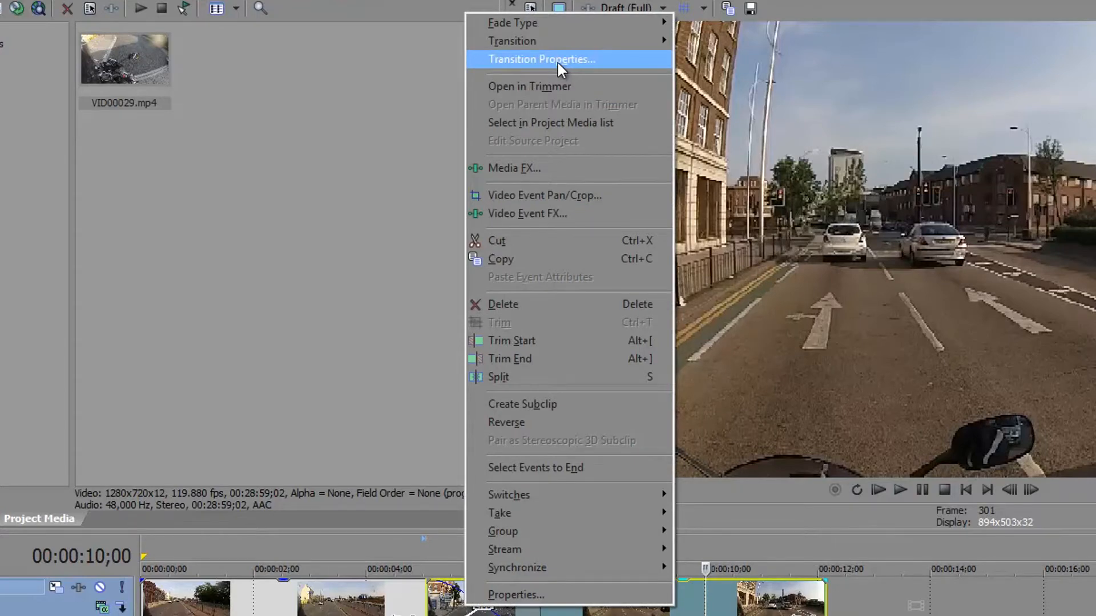
{"action": "left_click", "coordinate": [557, 60]}
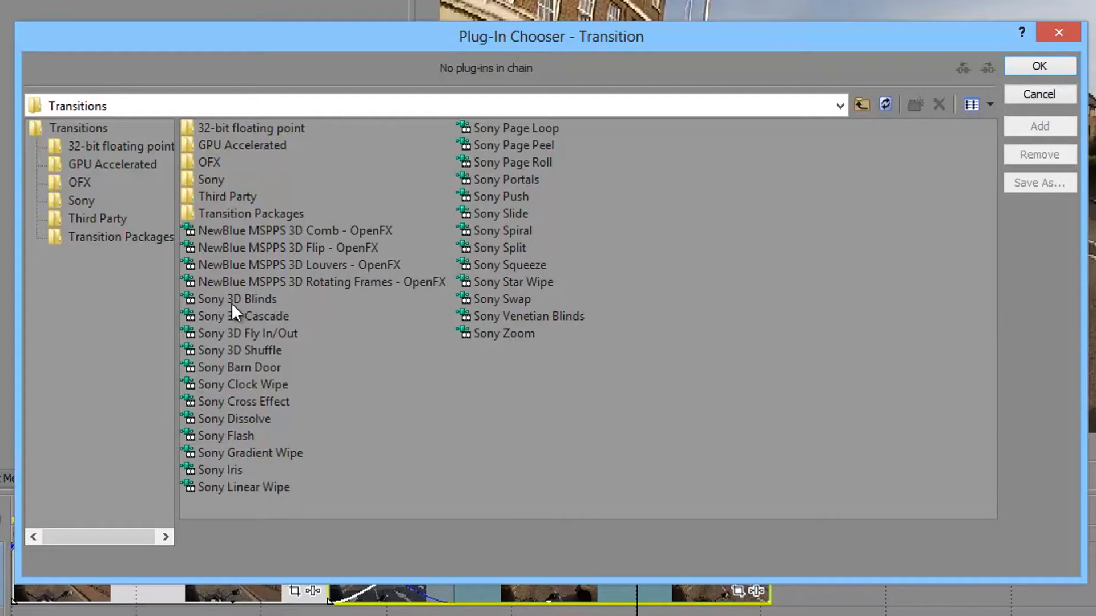
{"action": "left_click", "coordinate": [210, 301]}
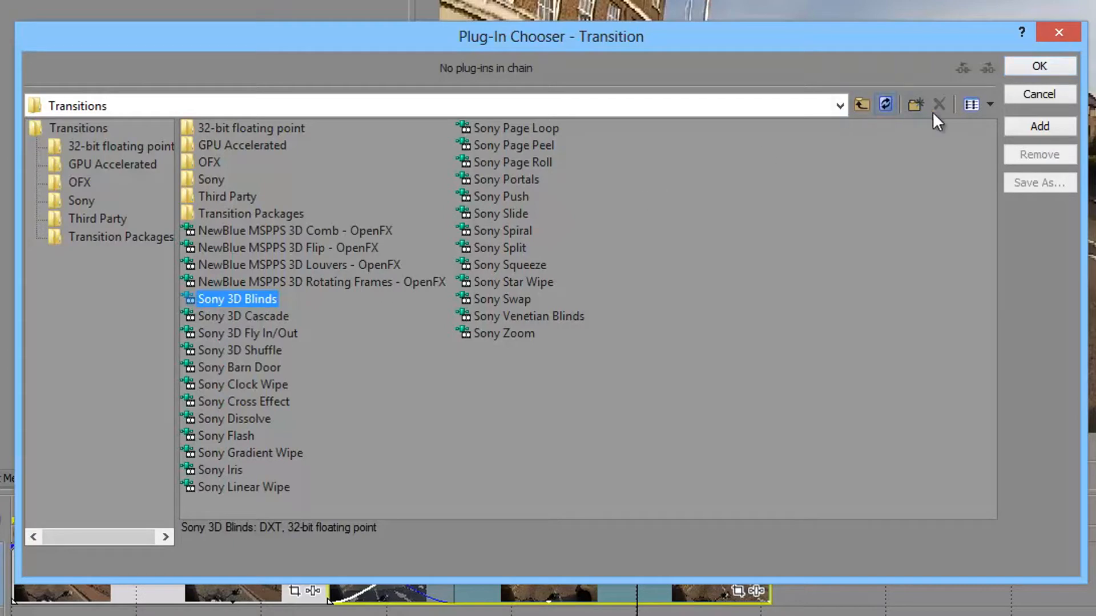
{"action": "left_click", "coordinate": [1034, 124]}
{"action": "left_click", "coordinate": [1050, 66]}
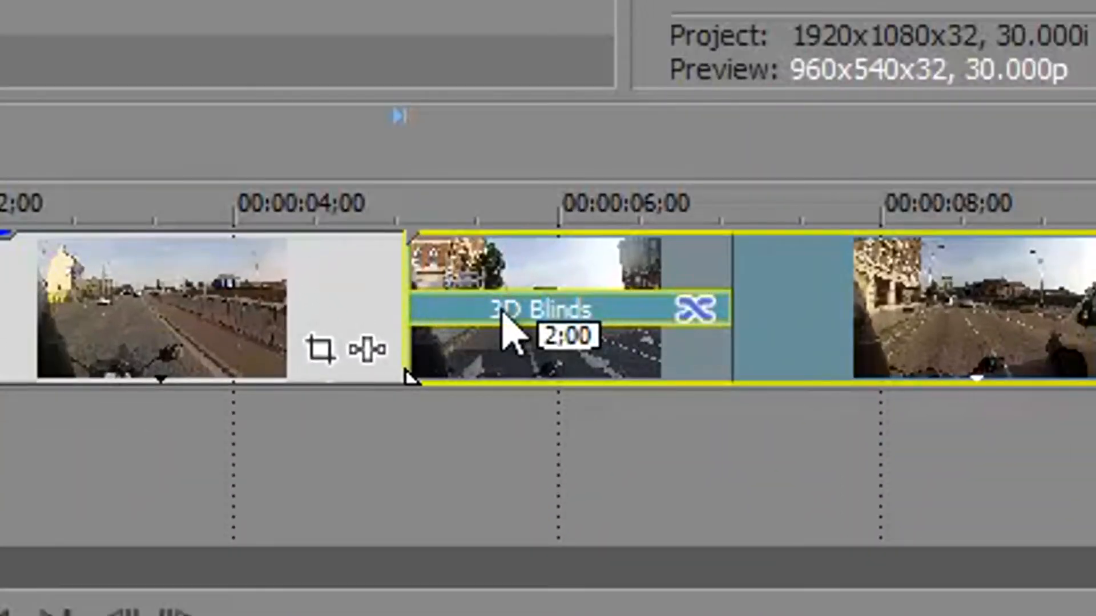
Play back the 3D Blinds transition from before the clip overlap and pause once it has finished.
{"action": "left_click", "coordinate": [26, 465]}
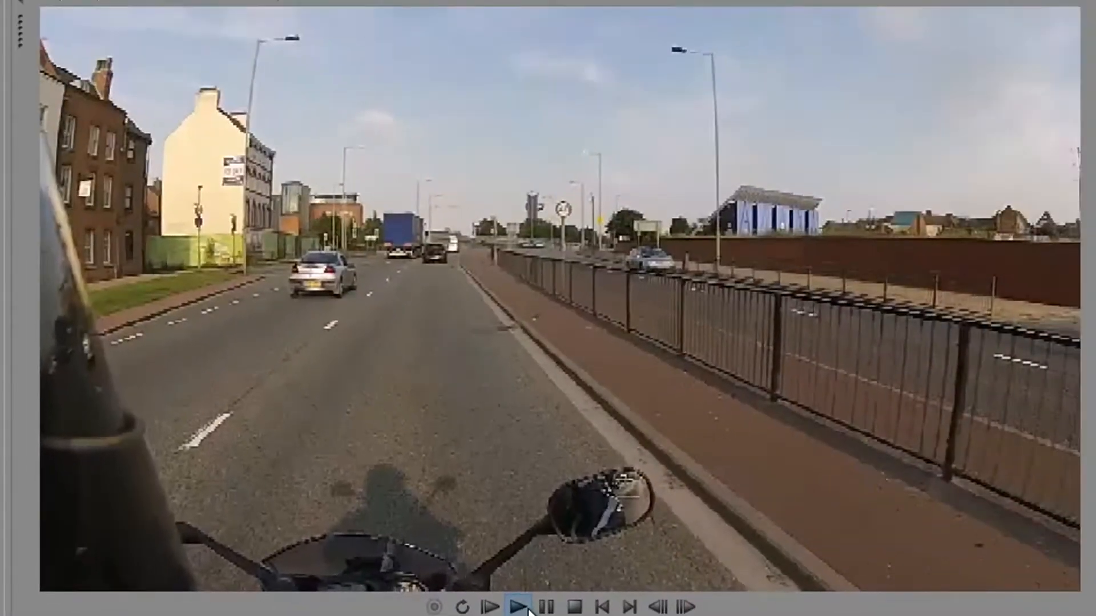
{"action": "left_click", "coordinate": [528, 609]}
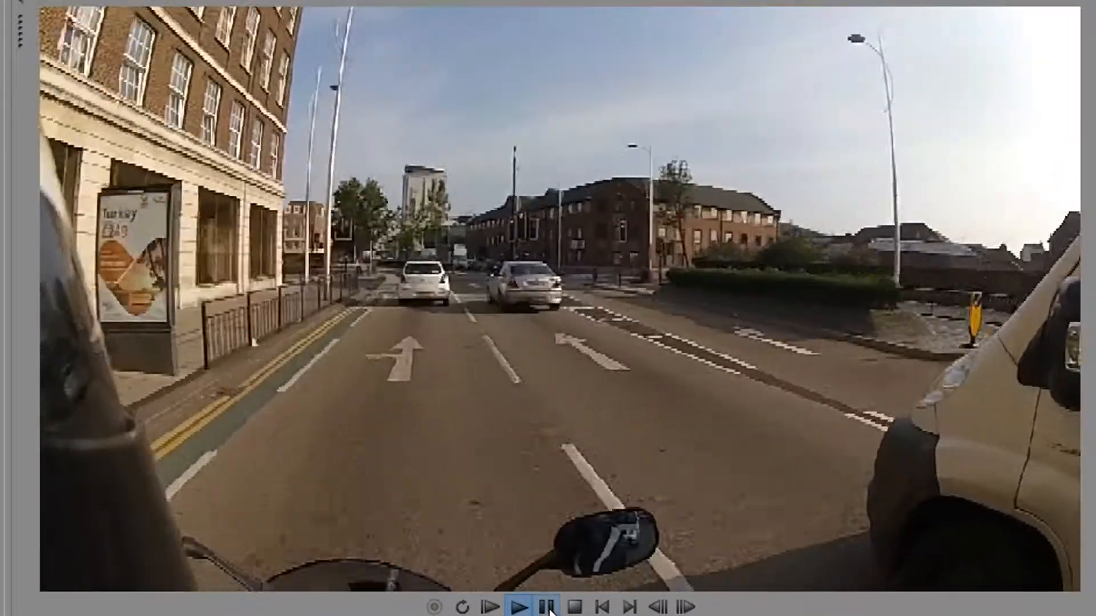
{"action": "left_click", "coordinate": [547, 607]}
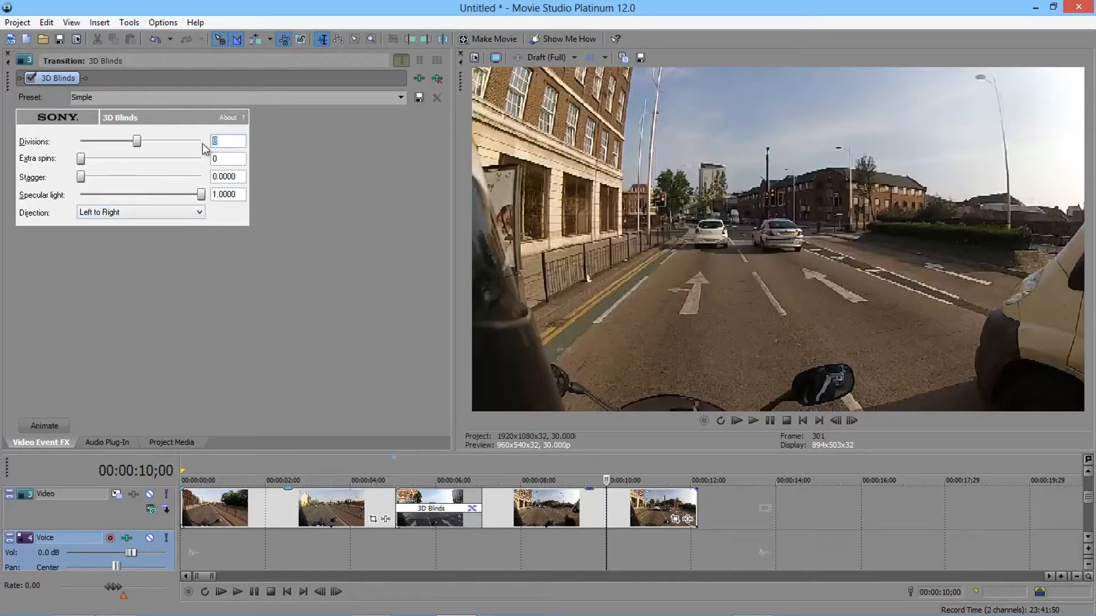
Set the 3D Blinds divisions to 16 and preview the transition from before the overlap.
{"action": "left_click_drag", "start_coordinate": [139, 142], "coordinate": [210, 146]}
{"action": "left_click", "coordinate": [372, 546]}
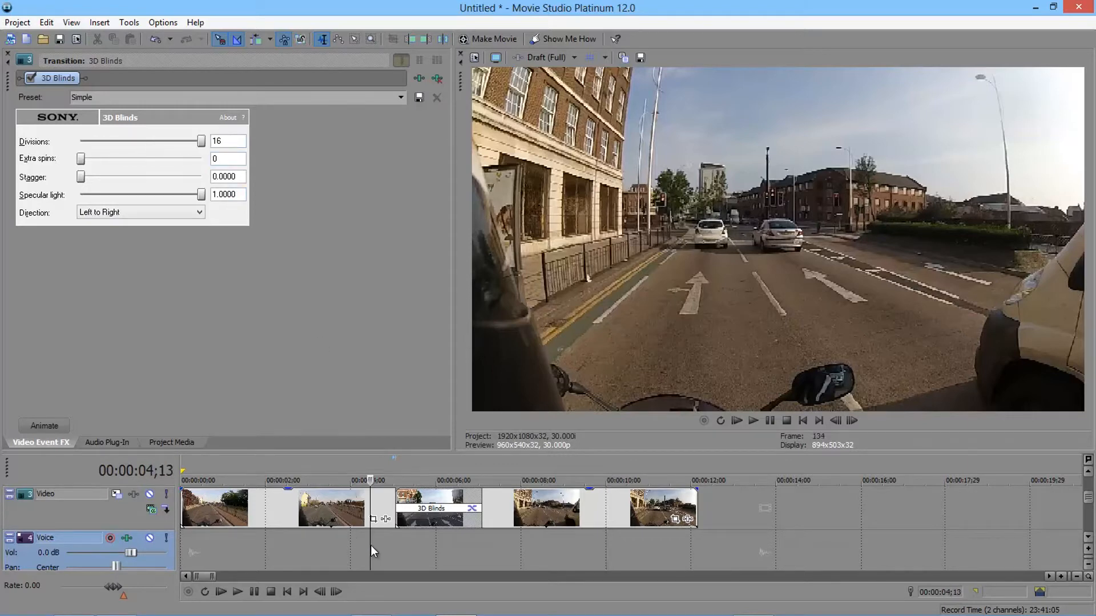
{"action": "left_click", "coordinate": [754, 421]}
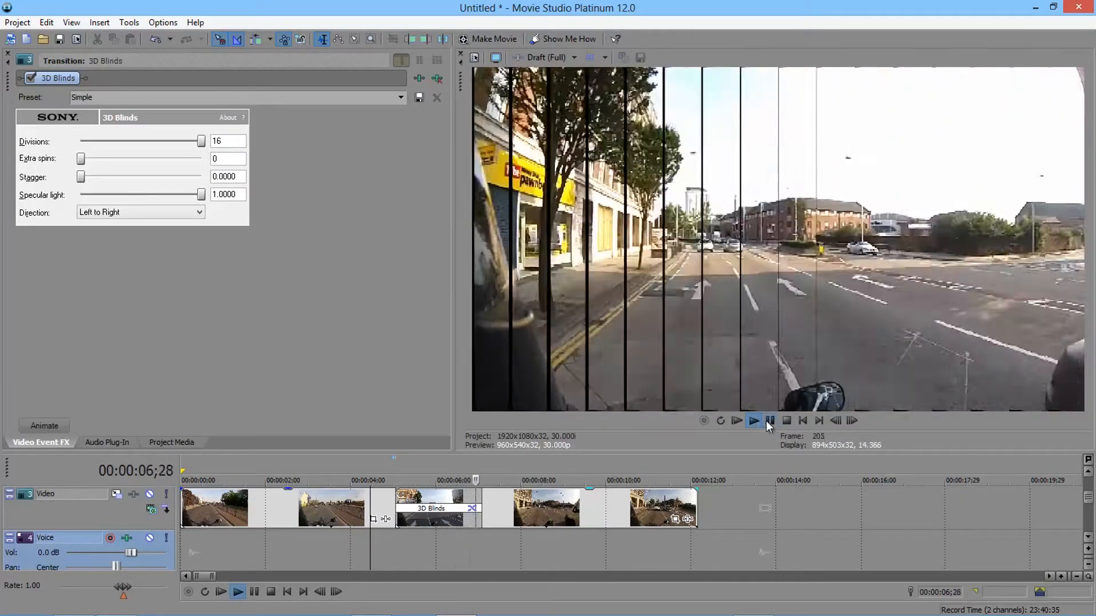
{"action": "left_click", "coordinate": [773, 420]}
Reduce the 3D Blinds divisions to 3 and play the transition again.
{"action": "left_click_drag", "start_coordinate": [202, 141], "coordinate": [103, 143]}
{"action": "left_click", "coordinate": [384, 481]}
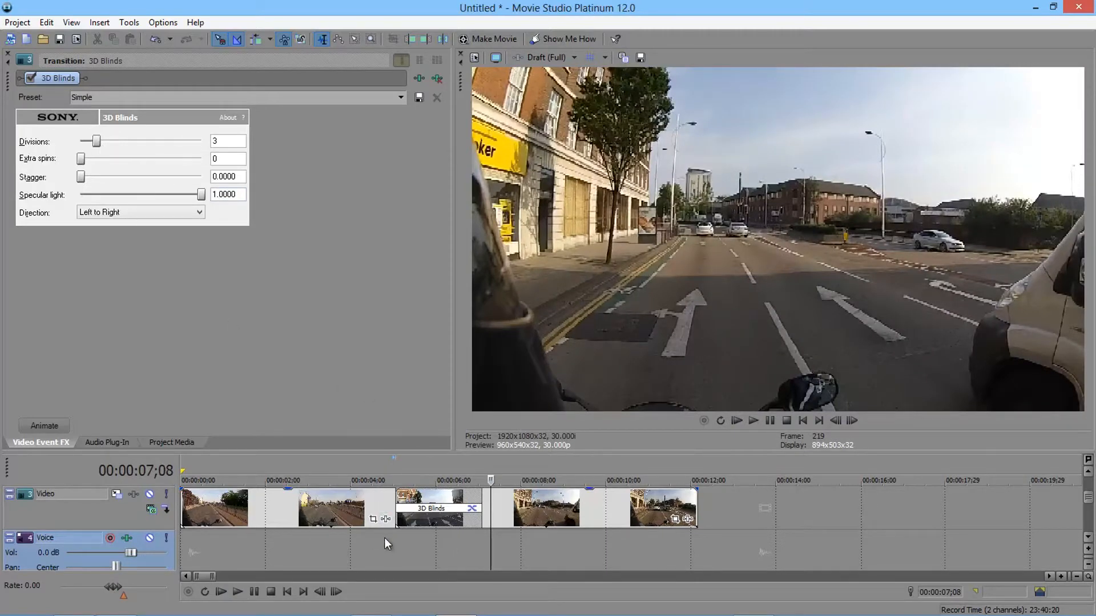
{"action": "left_click", "coordinate": [752, 421]}
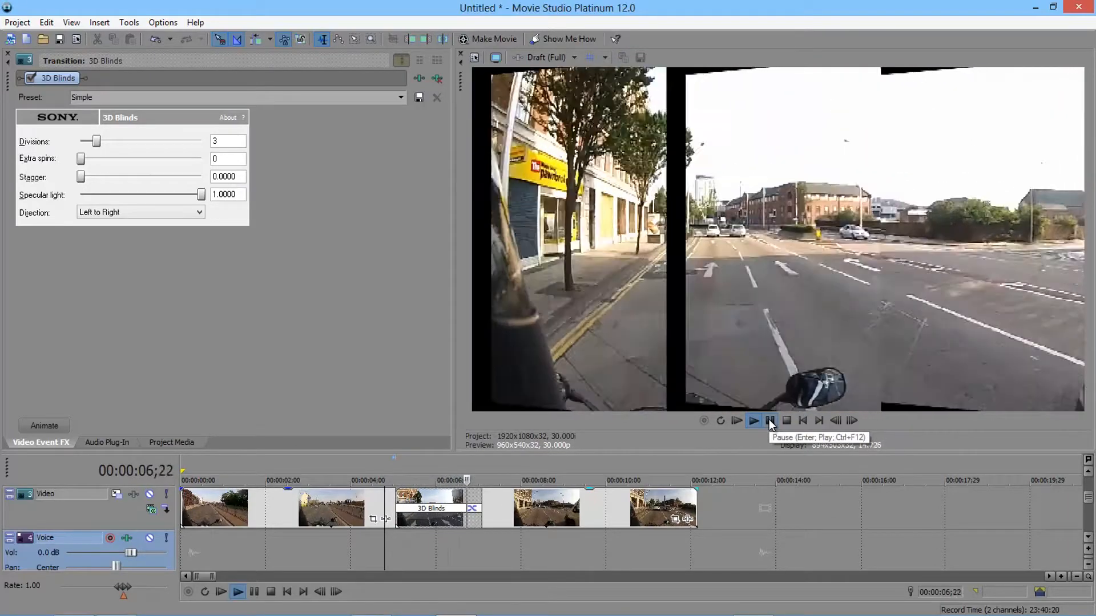
{"action": "left_click", "coordinate": [769, 420]}
Set the 3D Blinds divisions to 8 and extra spins to 2, and preview the transition.
{"action": "mouse_move", "coordinate": [97, 142]}
{"action": "left_mouse_down"}
{"action": "mouse_move", "coordinate": [138, 147]}
{"action": "mouse_move", "coordinate": [91, 160]}
{"action": "mouse_move", "coordinate": [105, 160]}
{"action": "left_mouse_up"}
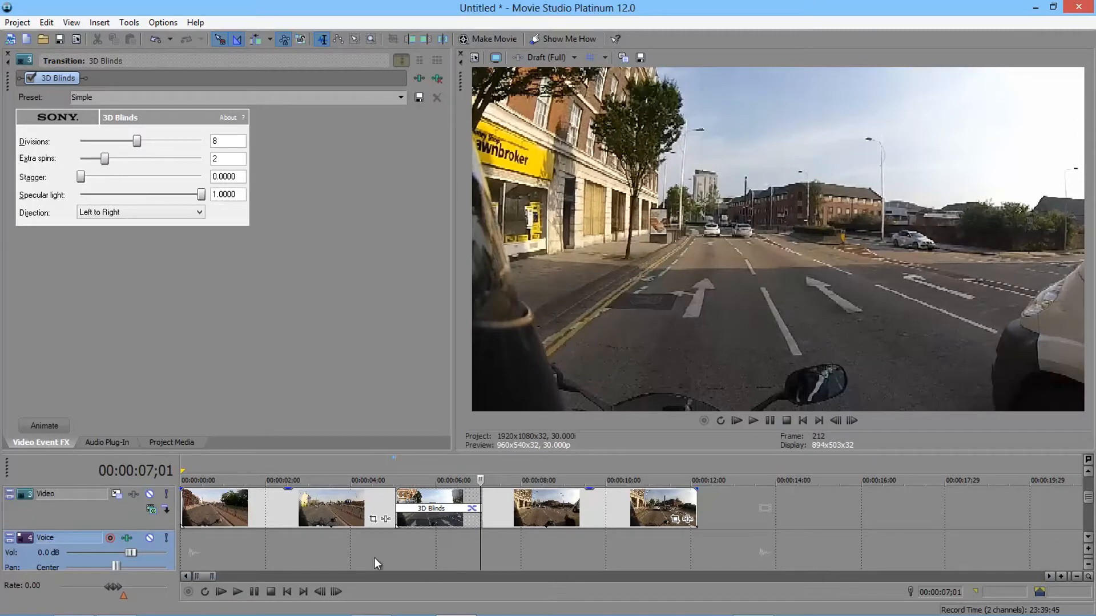
{"action": "left_click", "coordinate": [355, 557]}
{"action": "left_click", "coordinate": [754, 421]}
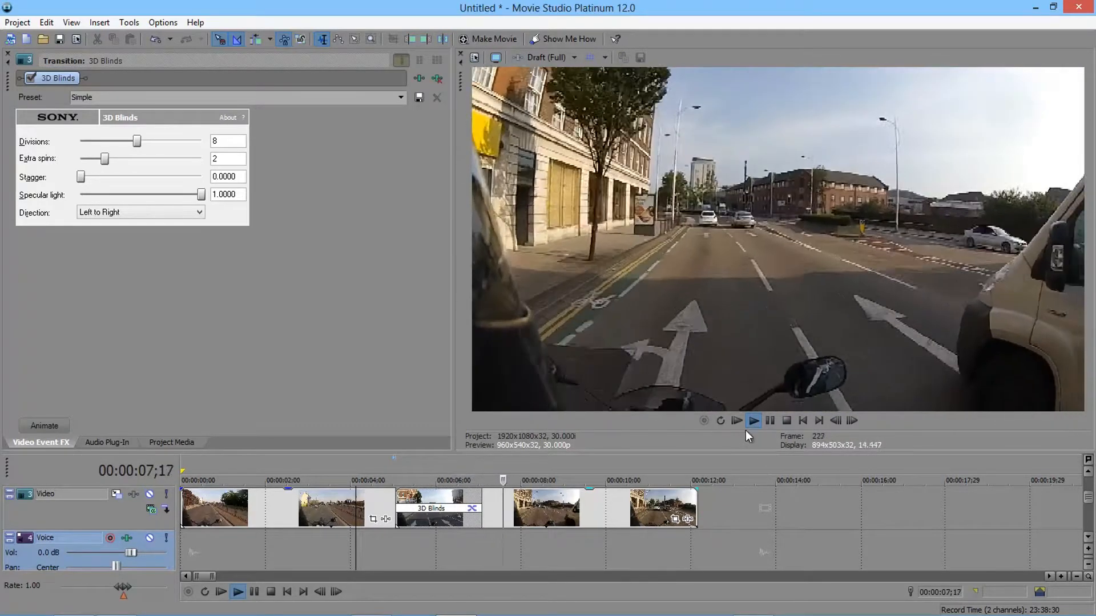
{"action": "left_click", "coordinate": [770, 421]}
Examine the spinning blinds frame by frame from the start of the transition.
{"action": "left_click", "coordinate": [396, 537]}
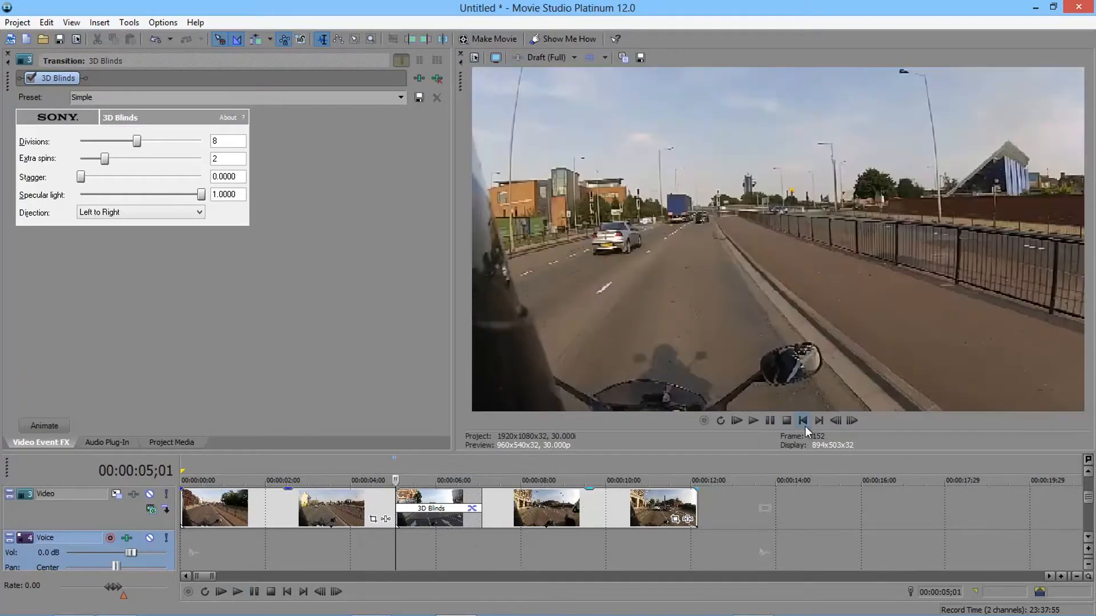
{"action": "left_click", "coordinate": [853, 421]}
{"action": "left_click", "coordinate": [853, 421]}
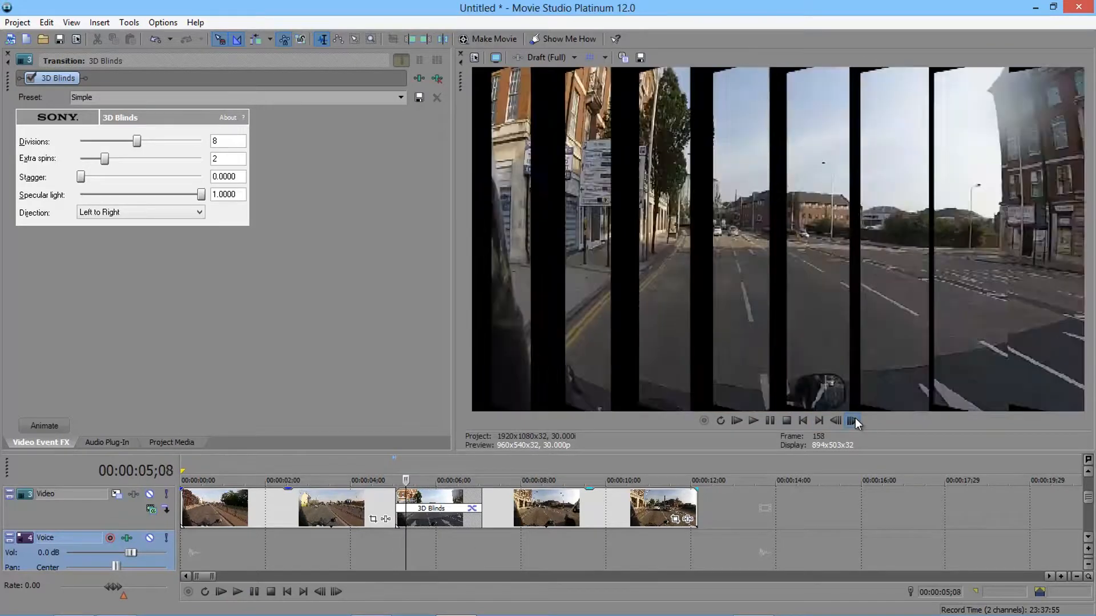
{"action": "left_click", "coordinate": [854, 420]}
{"action": "left_click", "coordinate": [854, 420]}
{"action": "left_click", "coordinate": [854, 420]}
{"action": "left_click", "coordinate": [853, 421]}
{"action": "left_click", "coordinate": [853, 420]}
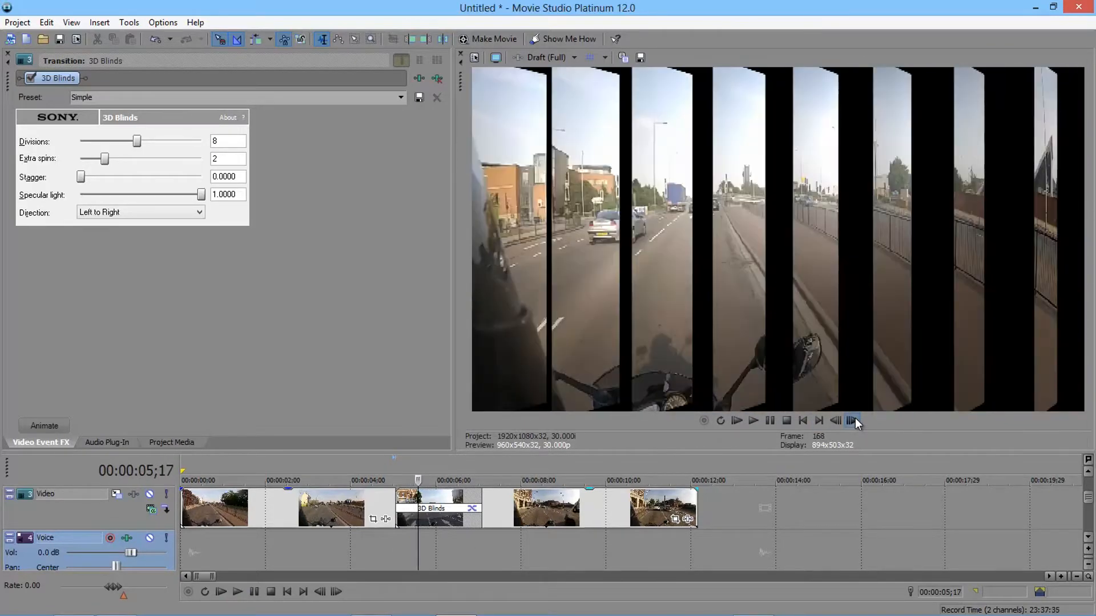
{"action": "left_click", "coordinate": [853, 421]}
{"action": "left_click", "coordinate": [853, 421]}
{"action": "left_click", "coordinate": [853, 421]}
{"action": "left_click", "coordinate": [853, 421]}
{"action": "left_click", "coordinate": [853, 420]}
{"action": "left_click", "coordinate": [853, 421]}
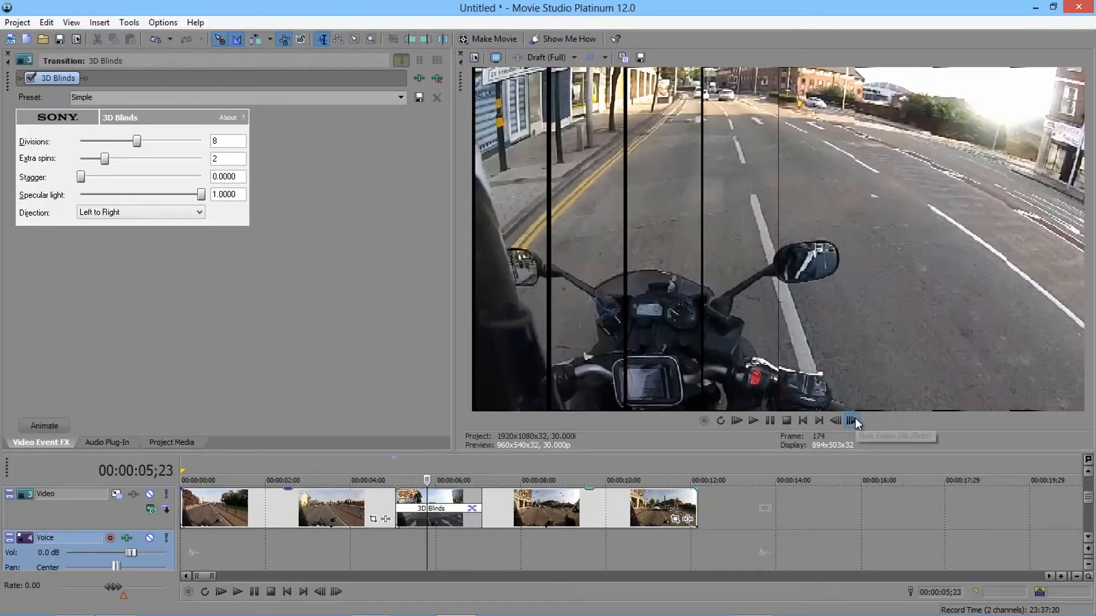
{"action": "left_click", "coordinate": [853, 420]}
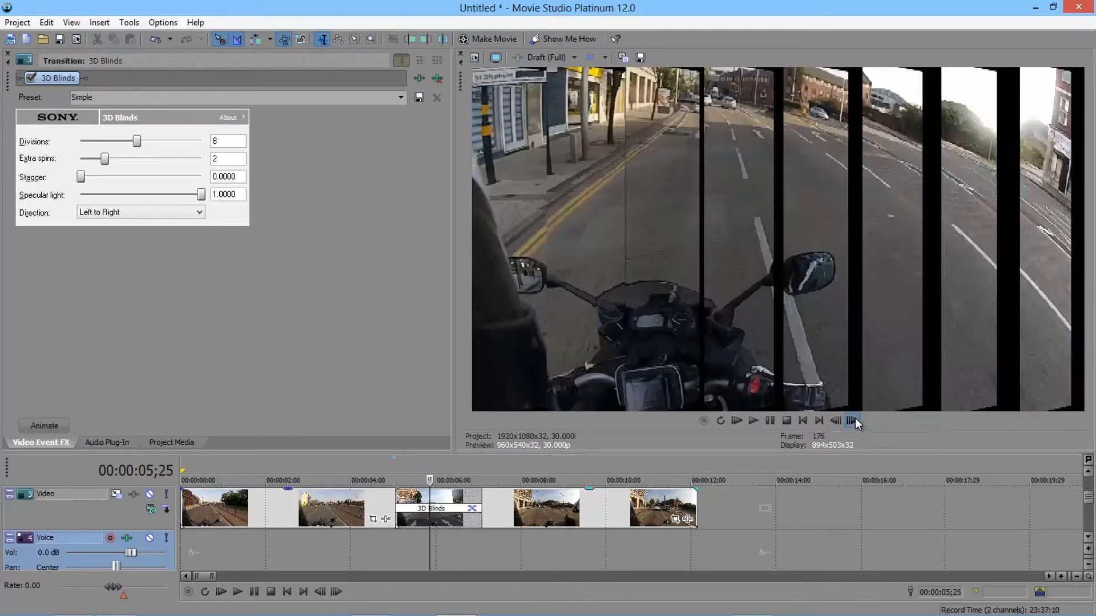
Step back to 00:00:05;17 within the transition and lower the 3D Blinds specular light to 0.5440.
{"action": "left_click", "coordinate": [836, 421]}
{"action": "left_click", "coordinate": [836, 420]}
{"action": "left_click", "coordinate": [836, 421]}
{"action": "left_click", "coordinate": [835, 421]}
{"action": "left_click", "coordinate": [836, 420]}
{"action": "left_click", "coordinate": [836, 421]}
{"action": "left_click", "coordinate": [836, 421]}
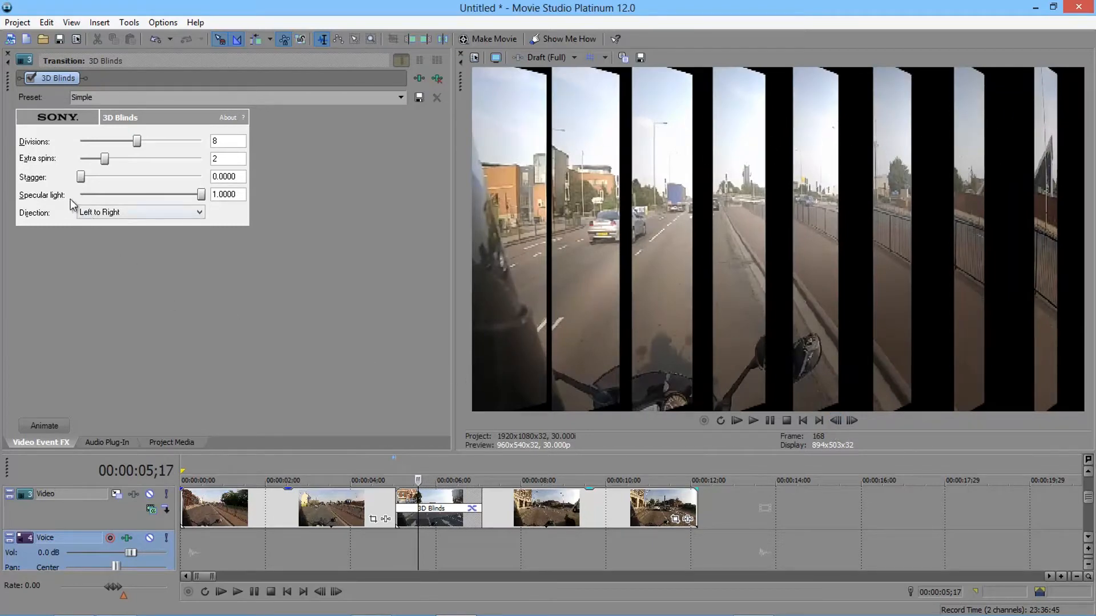
{"action": "left_click_drag", "start_coordinate": [201, 194], "coordinate": [153, 212]}
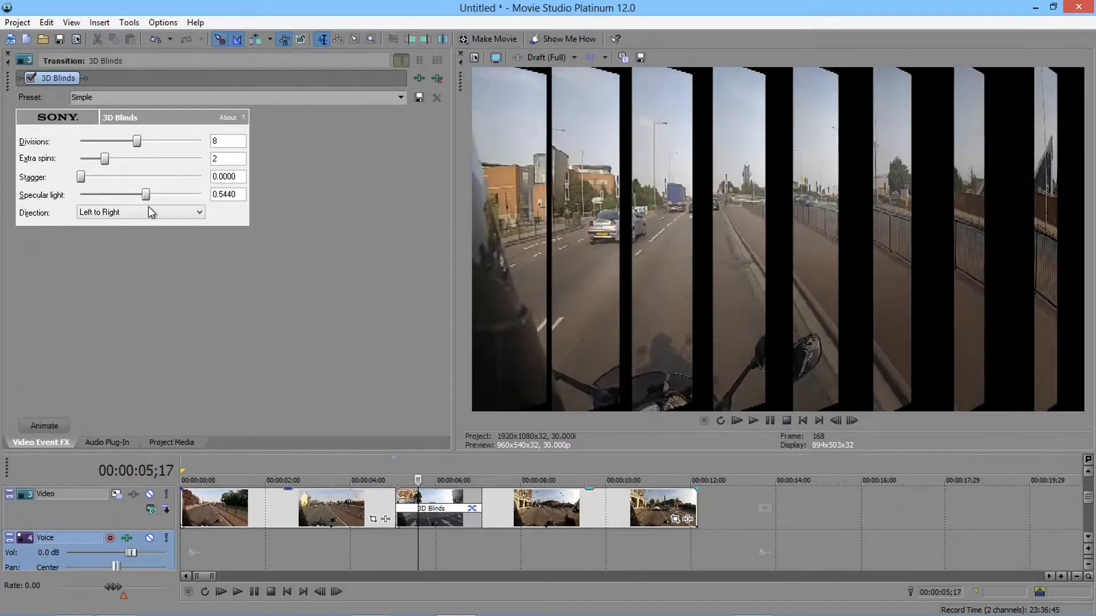
Set the 3D Blinds stagger to 0.5900 and preview the transition from before the overlap.
{"action": "left_click_drag", "start_coordinate": [82, 184], "coordinate": [152, 180]}
{"action": "left_click", "coordinate": [378, 534]}
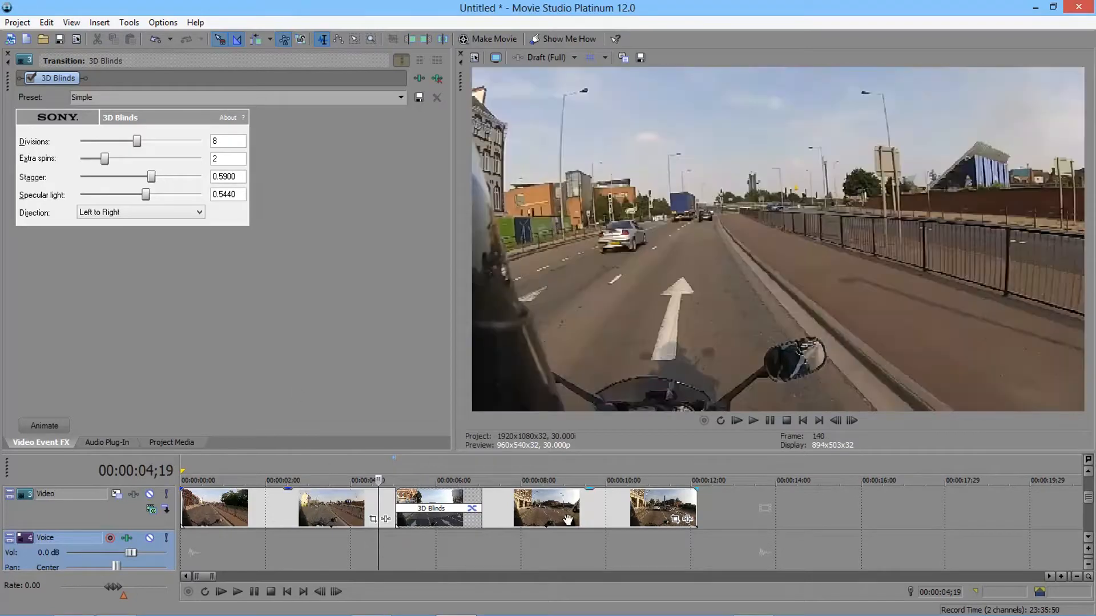
{"action": "left_click", "coordinate": [753, 420]}
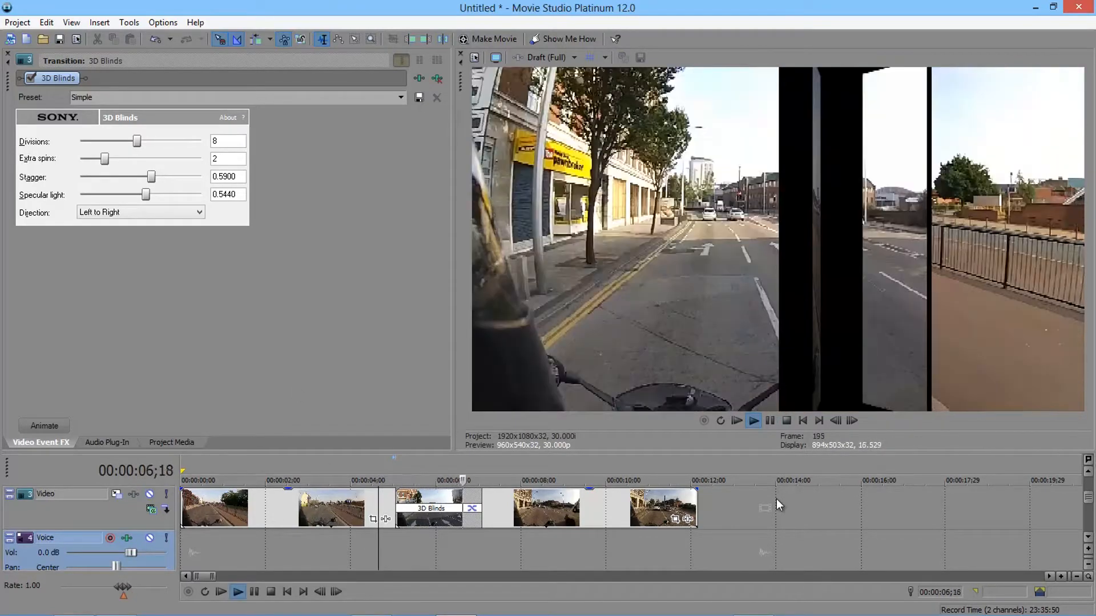
{"action": "left_click", "coordinate": [769, 421]}
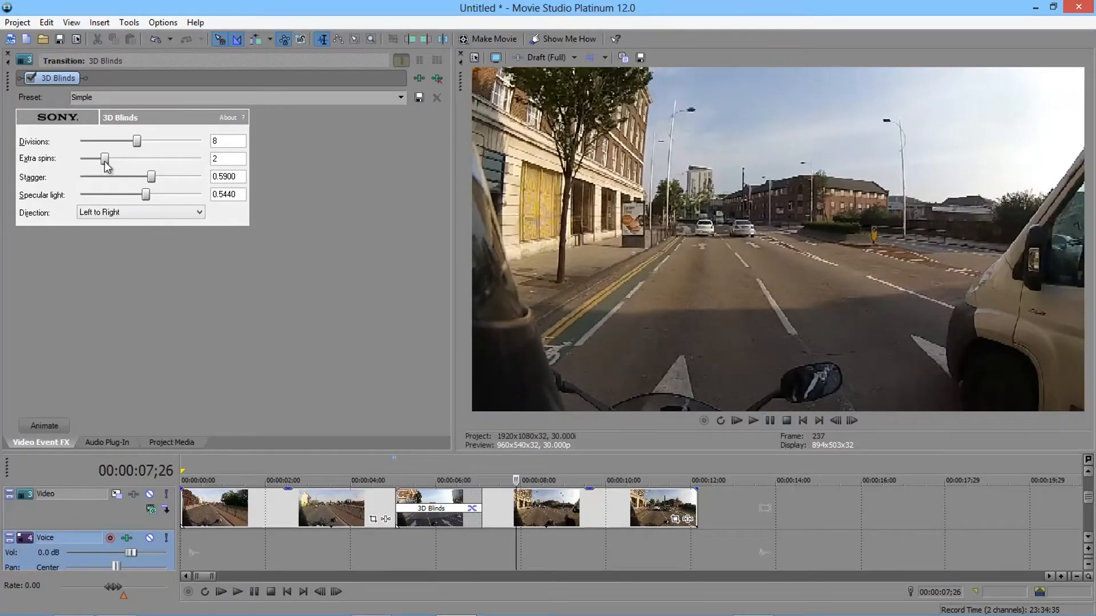
Set the 3D Blinds extra spins to 0 and direction to Top to Bottom, and preview the transition.
{"action": "left_click_drag", "start_coordinate": [104, 158], "coordinate": [80, 160]}
{"action": "left_click", "coordinate": [136, 211]}
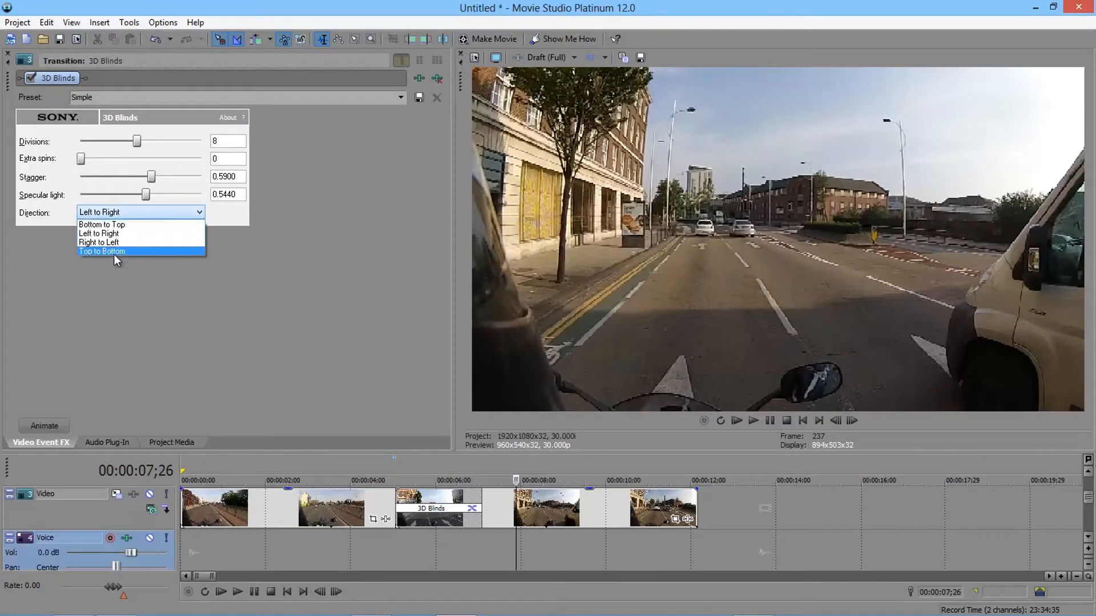
{"action": "left_click", "coordinate": [125, 250]}
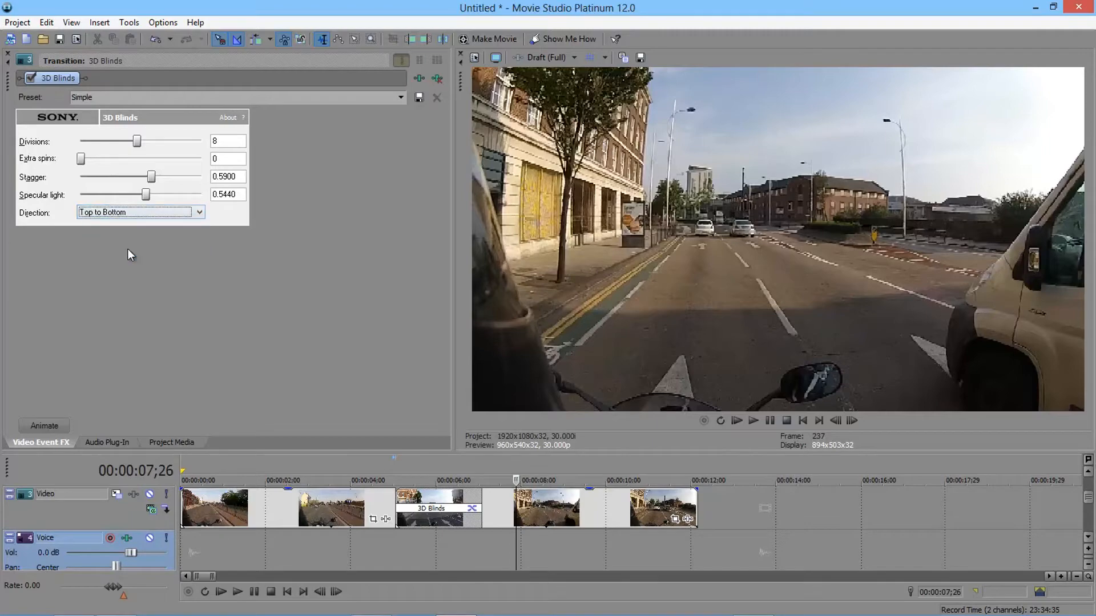
{"action": "left_click", "coordinate": [363, 548]}
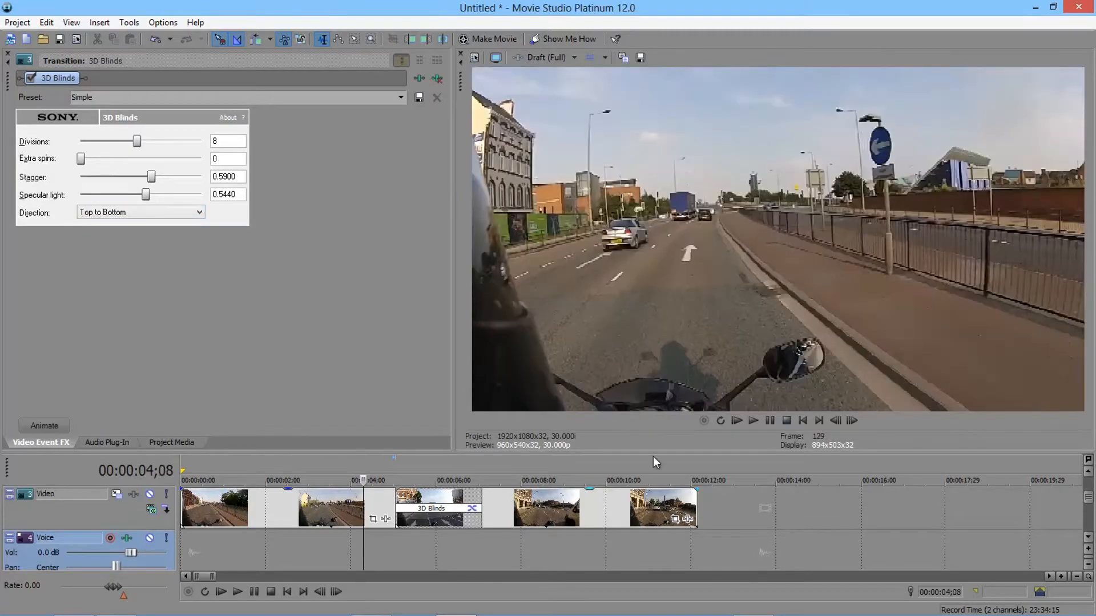
{"action": "left_click", "coordinate": [753, 421]}
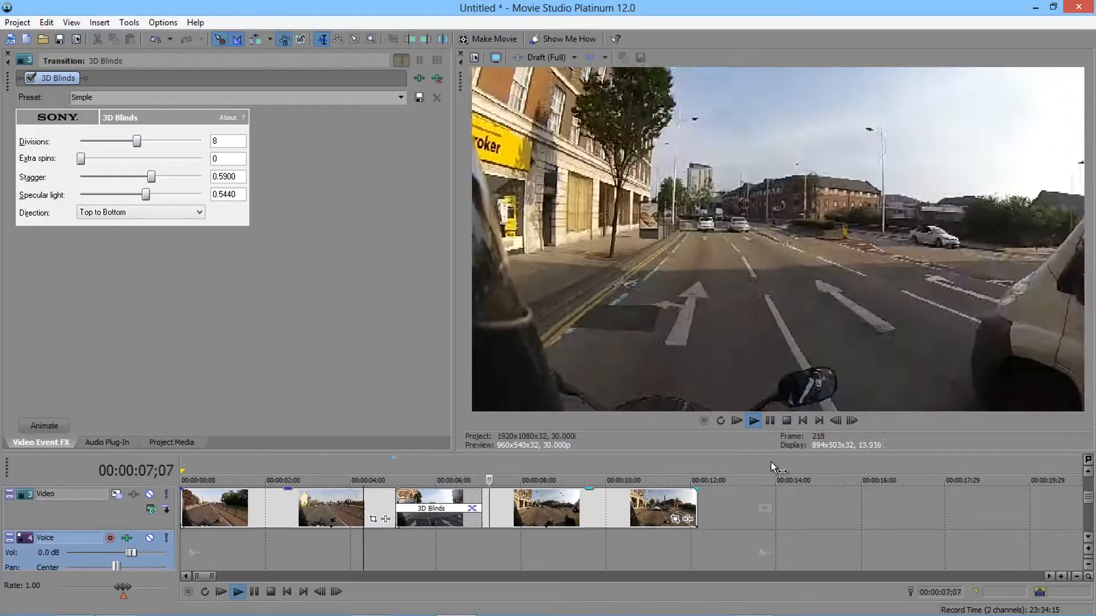
{"action": "left_click", "coordinate": [769, 421]}
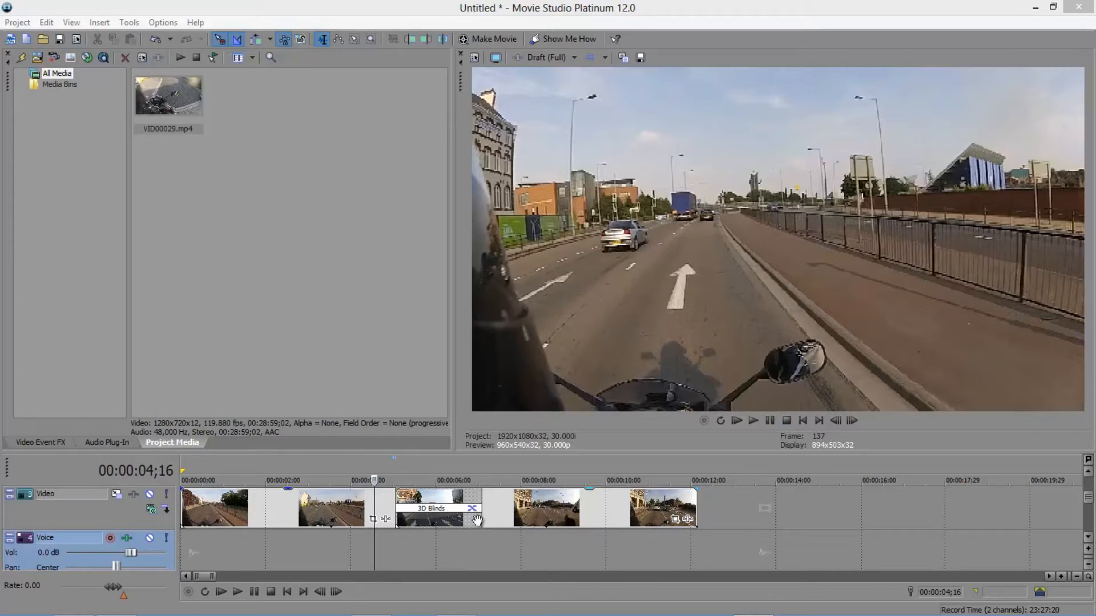
Open the clip overlap's transition properties, adjust the 3D Blinds extra spins, and remove the 3D Blinds plug-in.
{"action": "left_click", "coordinate": [425, 509]}
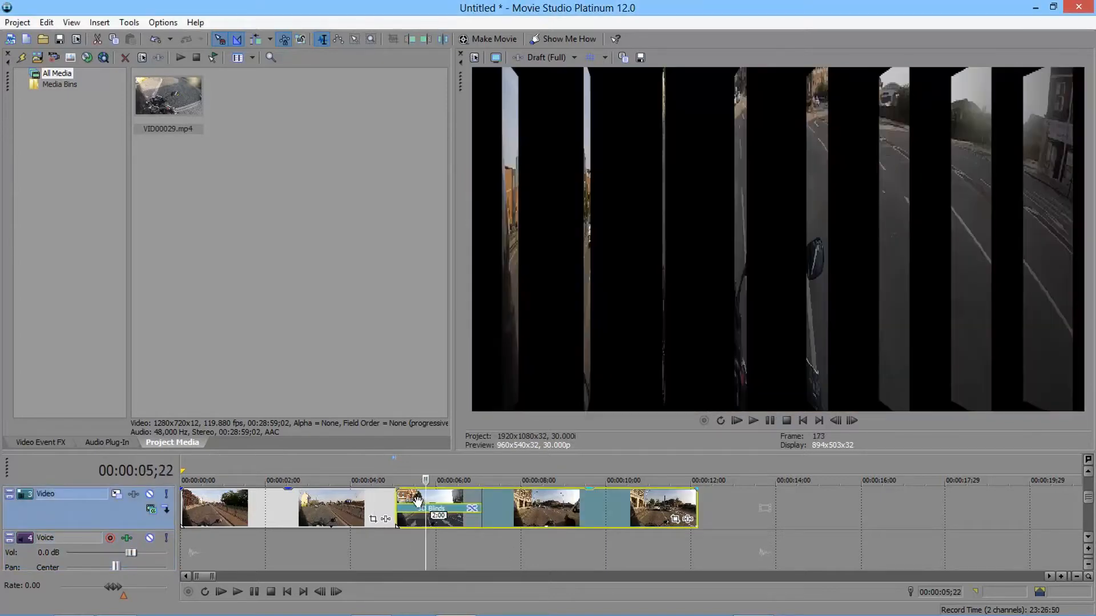
{"action": "right_click", "coordinate": [420, 506]}
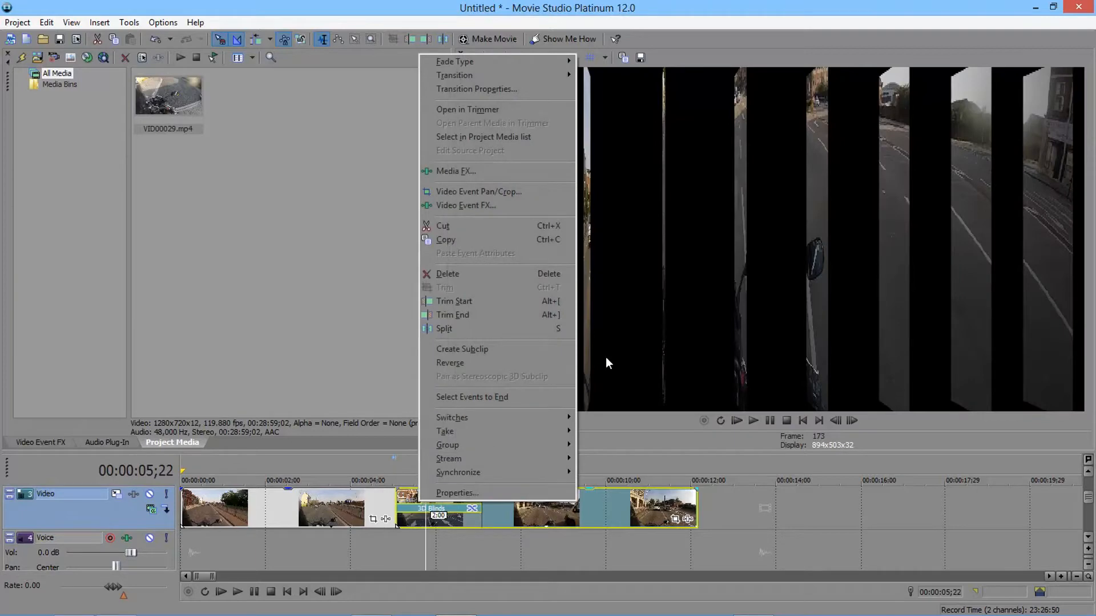
{"action": "left_click", "coordinate": [526, 91]}
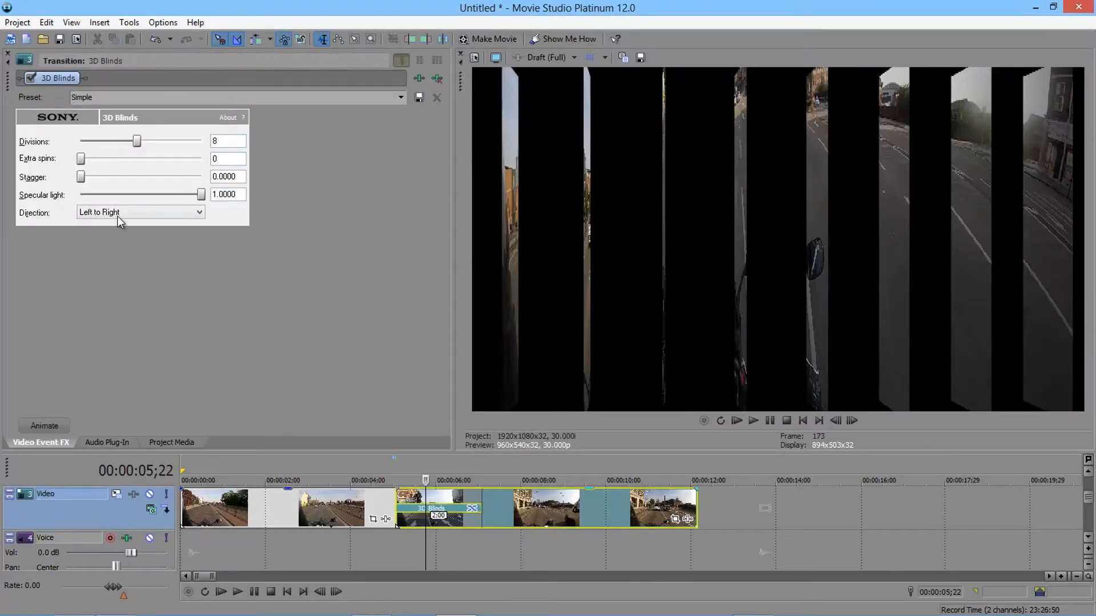
{"action": "left_click_drag", "start_coordinate": [81, 159], "coordinate": [105, 158]}
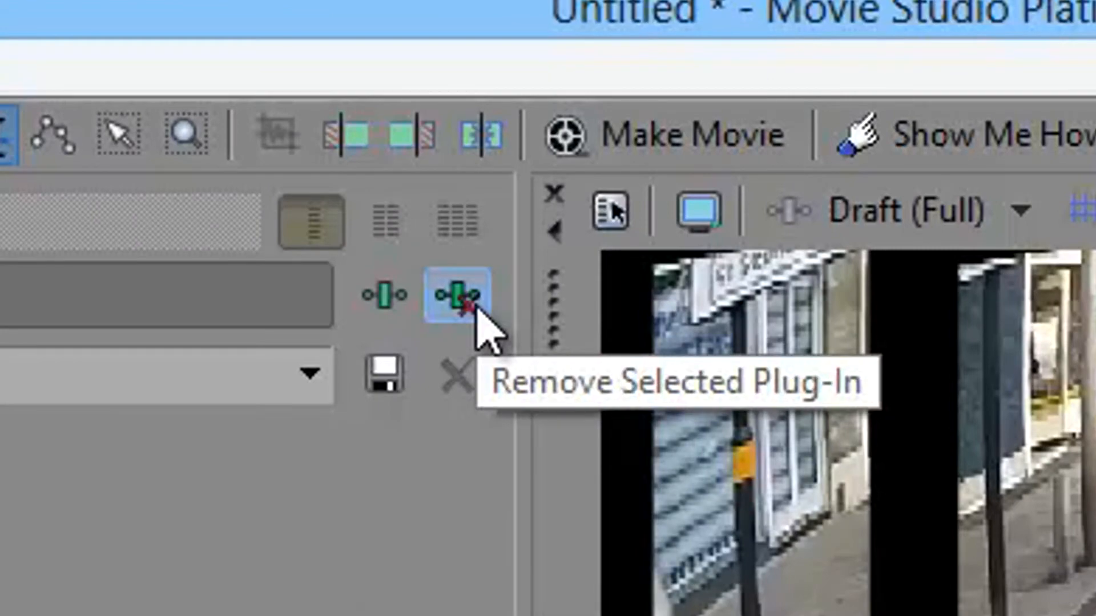
{"action": "left_click", "coordinate": [478, 310]}
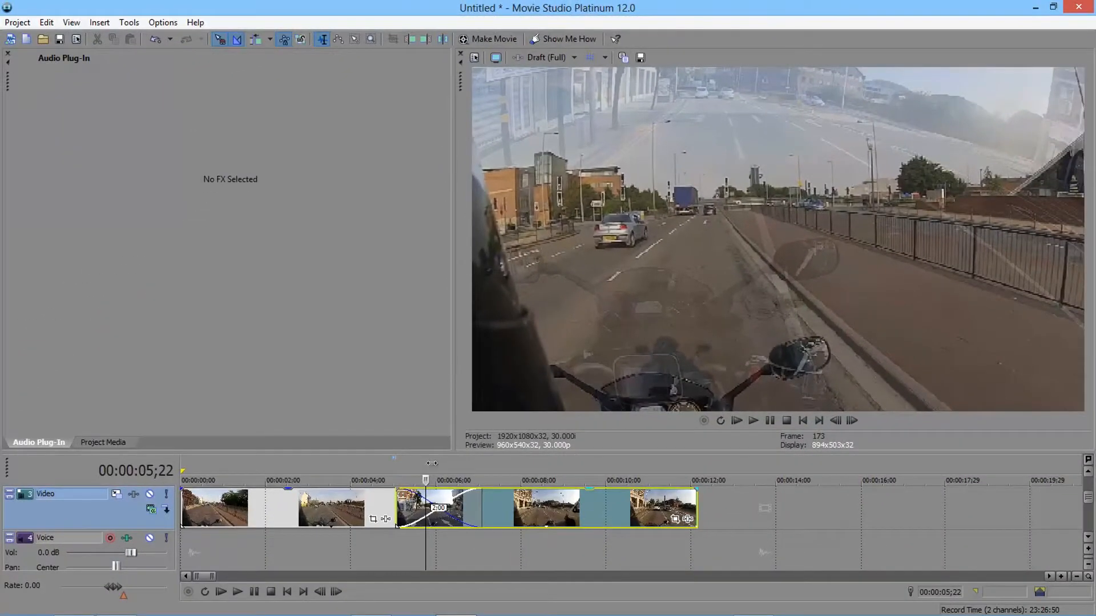